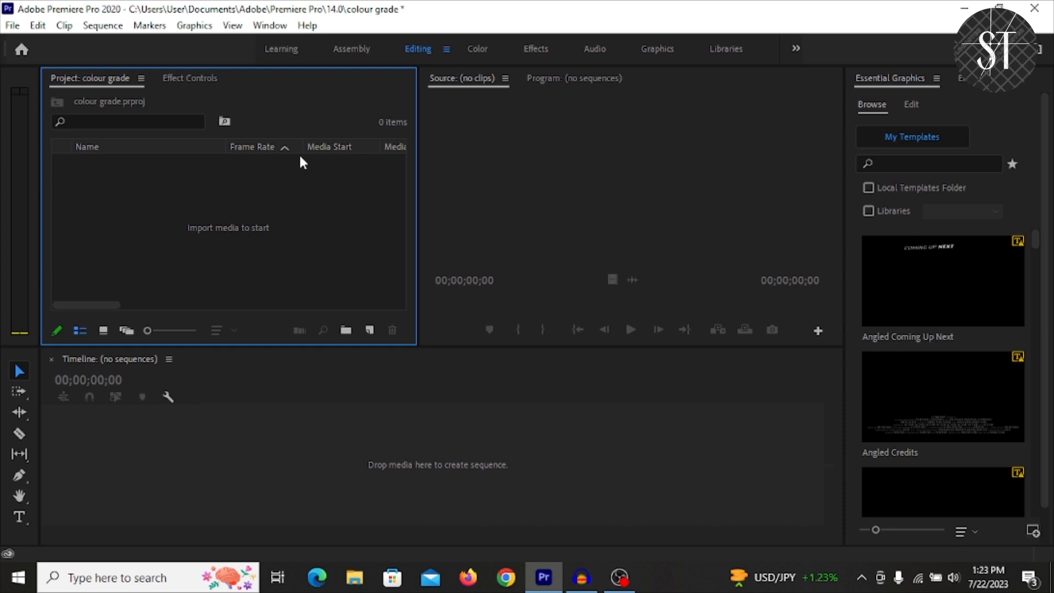
- Import the three video clips from the video editing folder on drive E: and display them as thumbnails
{"action": "double_click", "coordinate": [259, 237]}
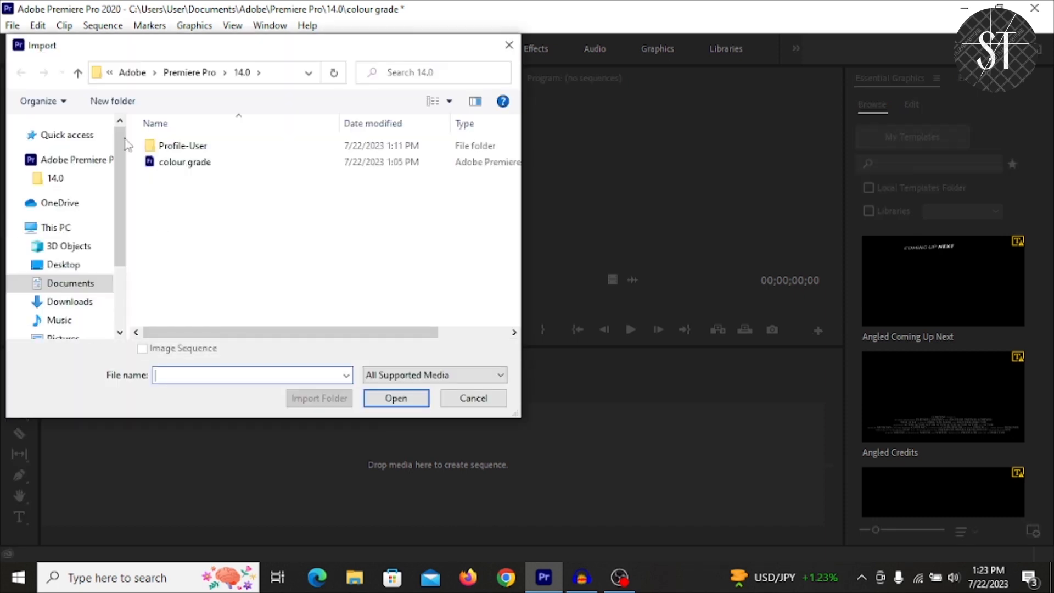
{"action": "scroll", "coordinate": [60, 264], "scroll_direction": "down", "scroll_amount": 4}
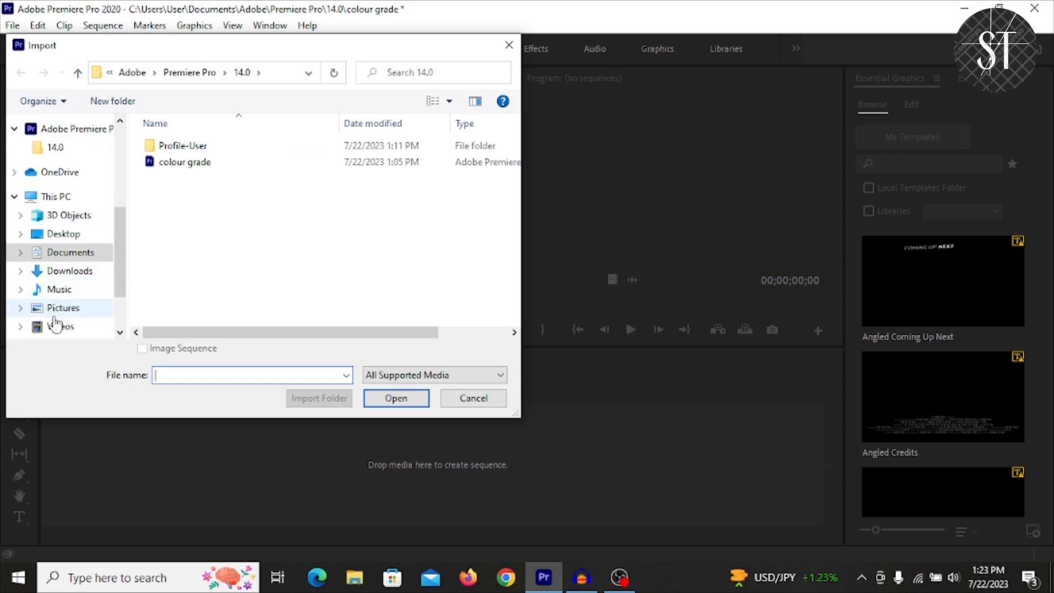
{"action": "left_click", "coordinate": [65, 296]}
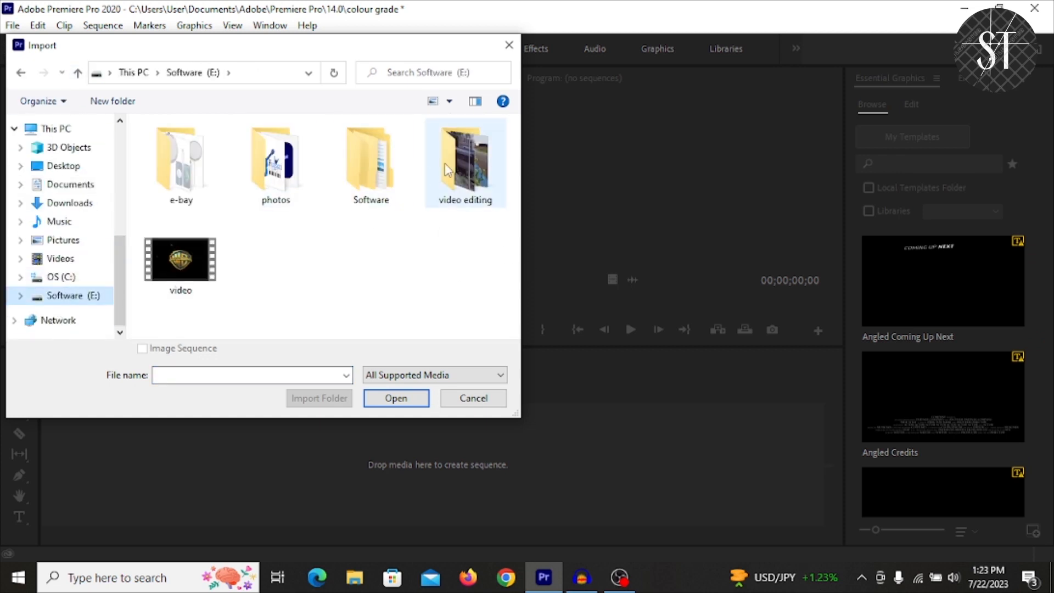
{"action": "double_click", "coordinate": [448, 170]}
{"action": "left_click_drag", "start_coordinate": [261, 250], "coordinate": [510, 147]}
{"action": "left_click", "coordinate": [384, 397]}
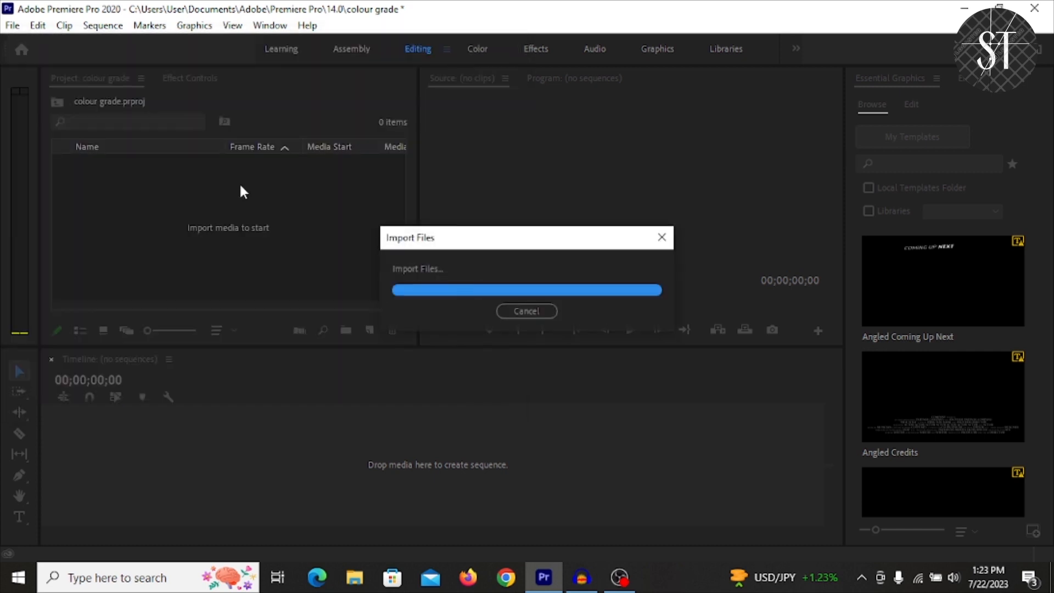
{"action": "left_click", "coordinate": [128, 240]}
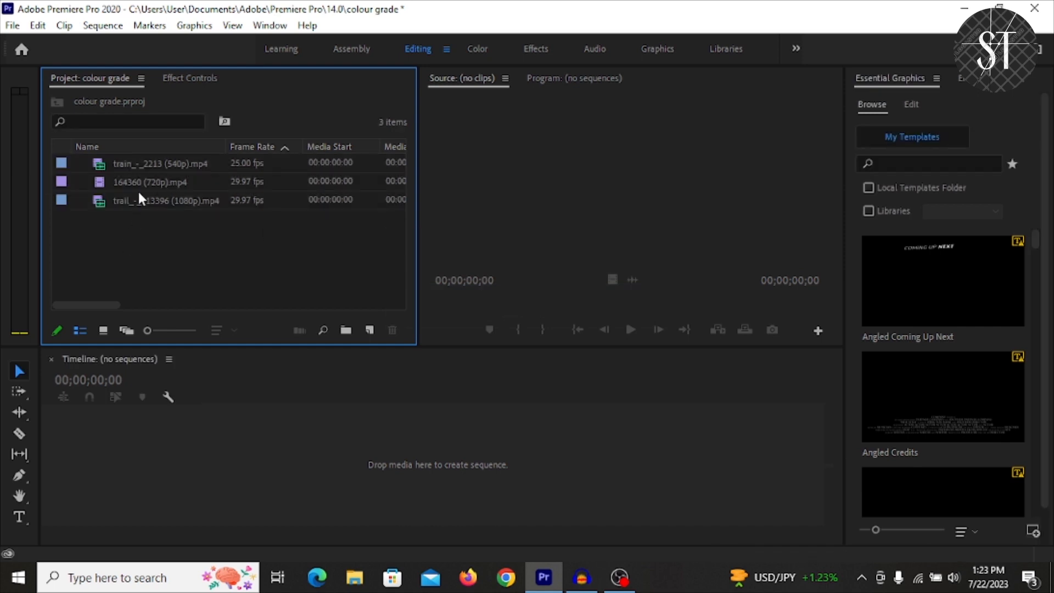
{"action": "left_click", "coordinate": [104, 332]}
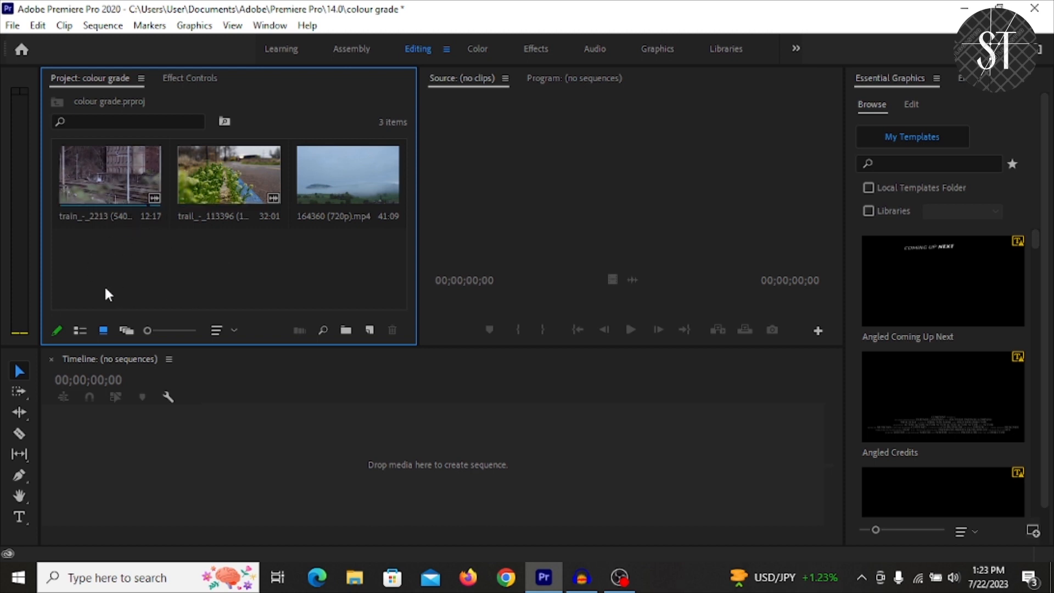
- Create a sequence from train_-_2213 (540p).mp4 and enlarge the Video 1 and Audio 1 tracks
{"action": "left_click_drag", "start_coordinate": [132, 214], "coordinate": [317, 473]}
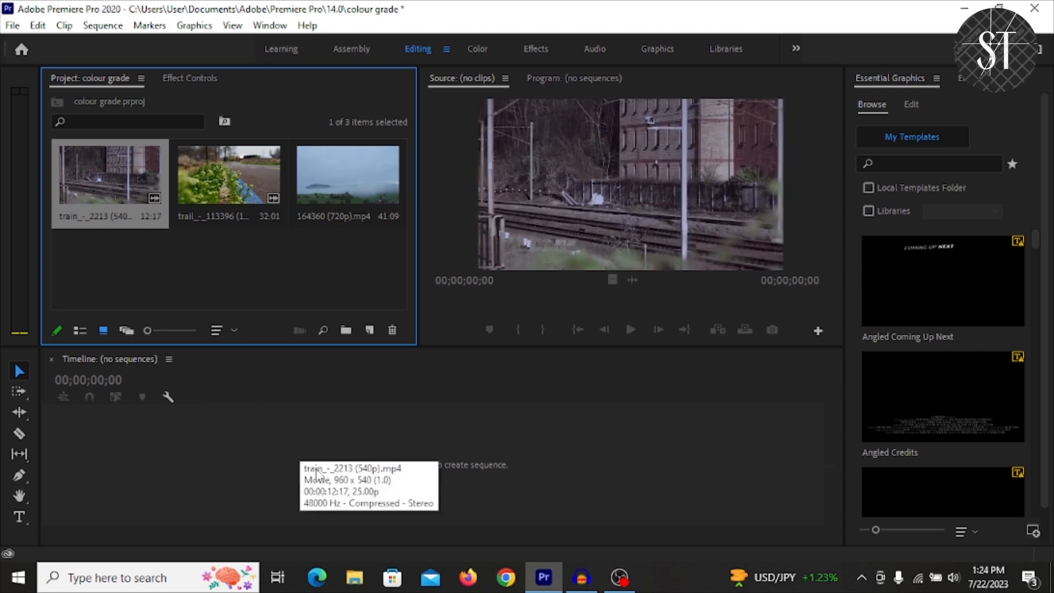
{"action": "left_click_drag", "start_coordinate": [317, 473], "coordinate": [317, 473]}
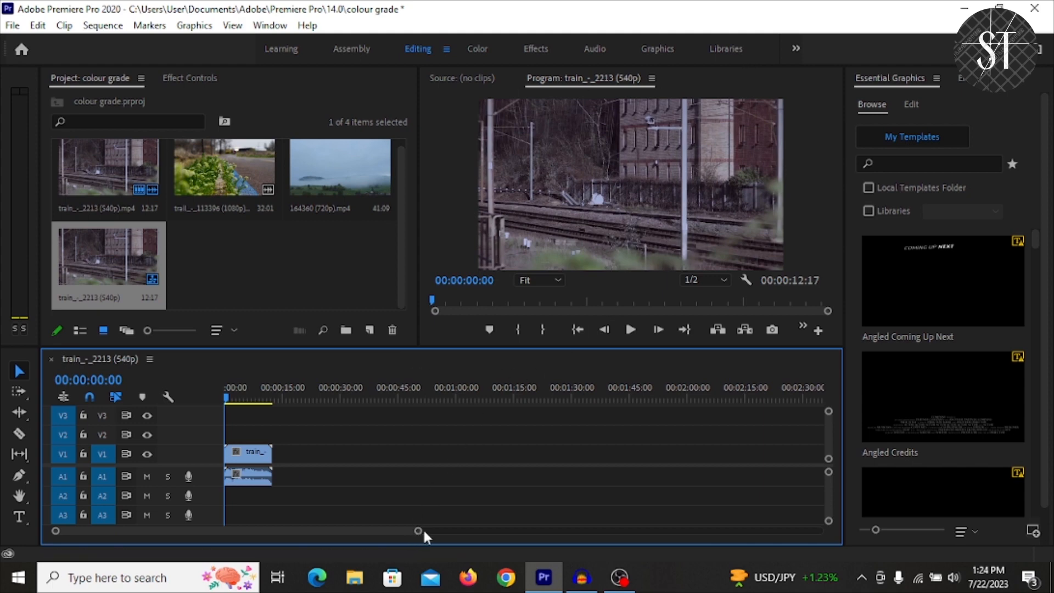
{"action": "left_click_drag", "start_coordinate": [423, 532], "coordinate": [307, 527]}
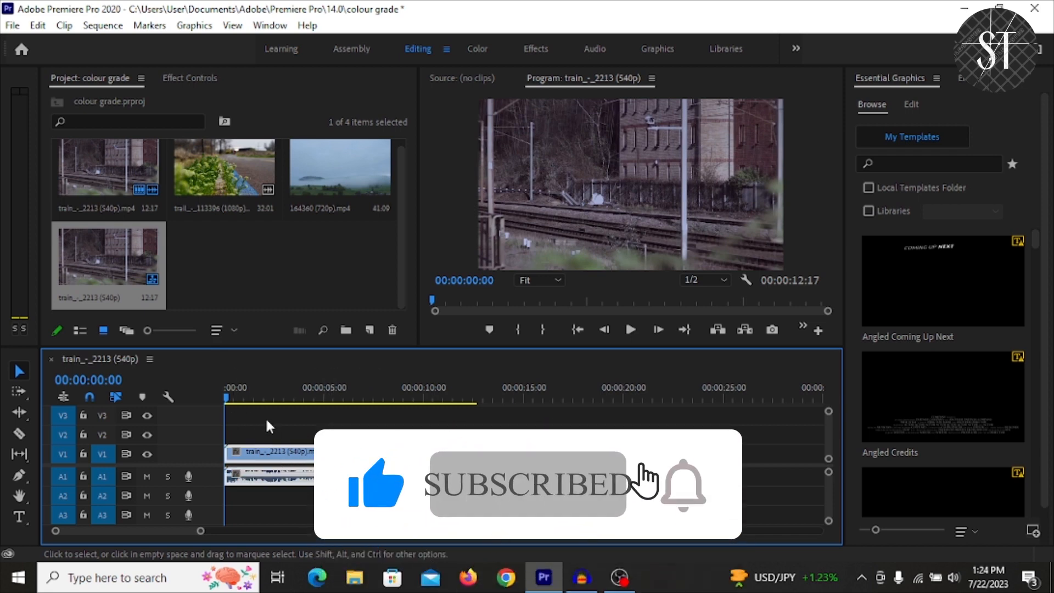
{"action": "double_click", "coordinate": [202, 450]}
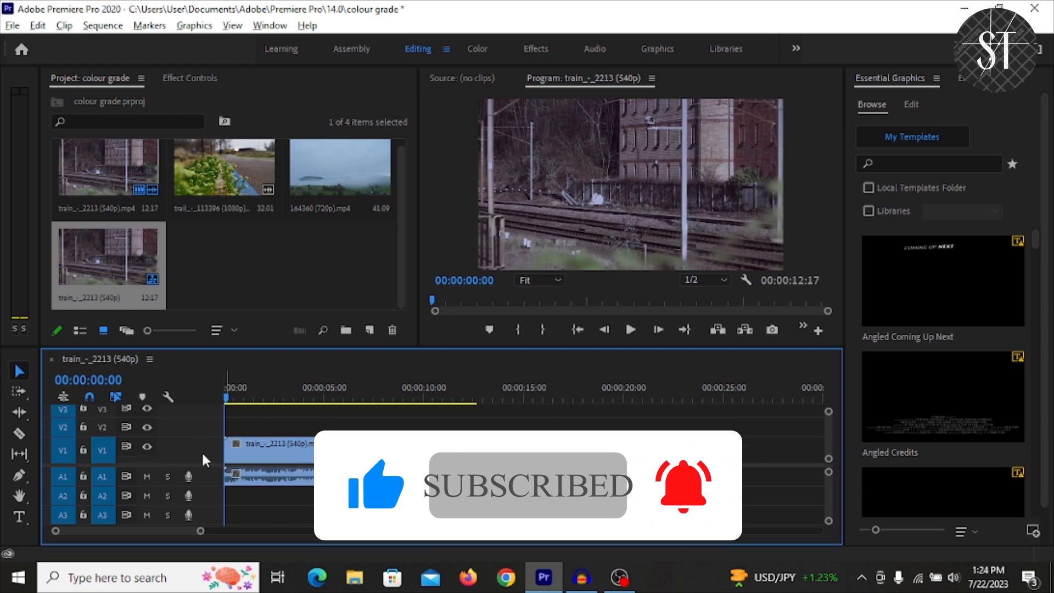
{"action": "double_click", "coordinate": [203, 473]}
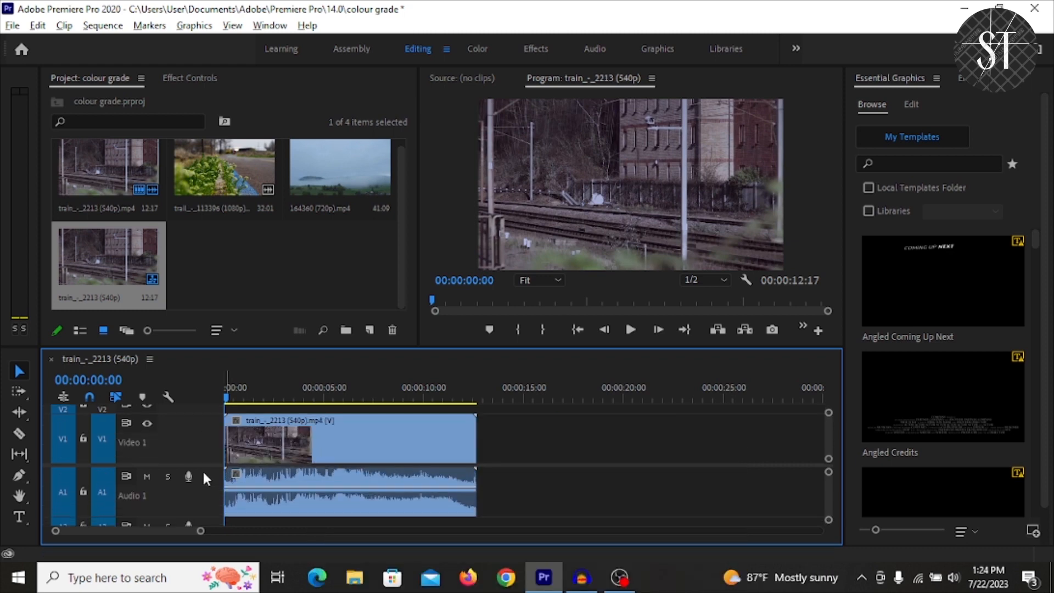
{"action": "scroll", "coordinate": [207, 477], "scroll_direction": "up", "scroll_amount": 1}
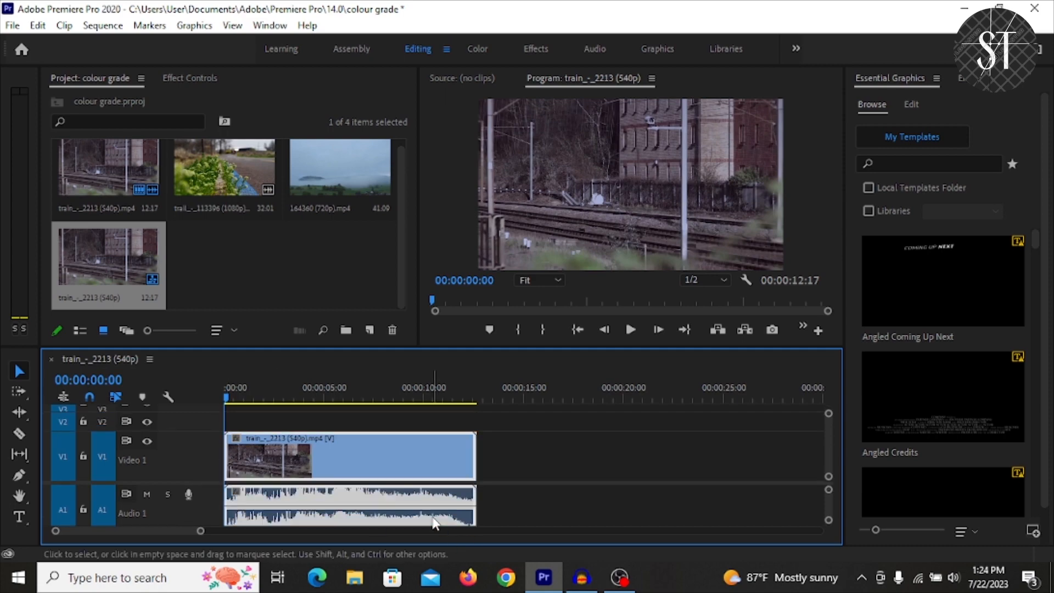
- Create an adjustment layer, place it on V2 above the train clip, and extend it to the clip's end
{"action": "right_click", "coordinate": [237, 272]}
{"action": "left_click", "coordinate": [253, 240]}
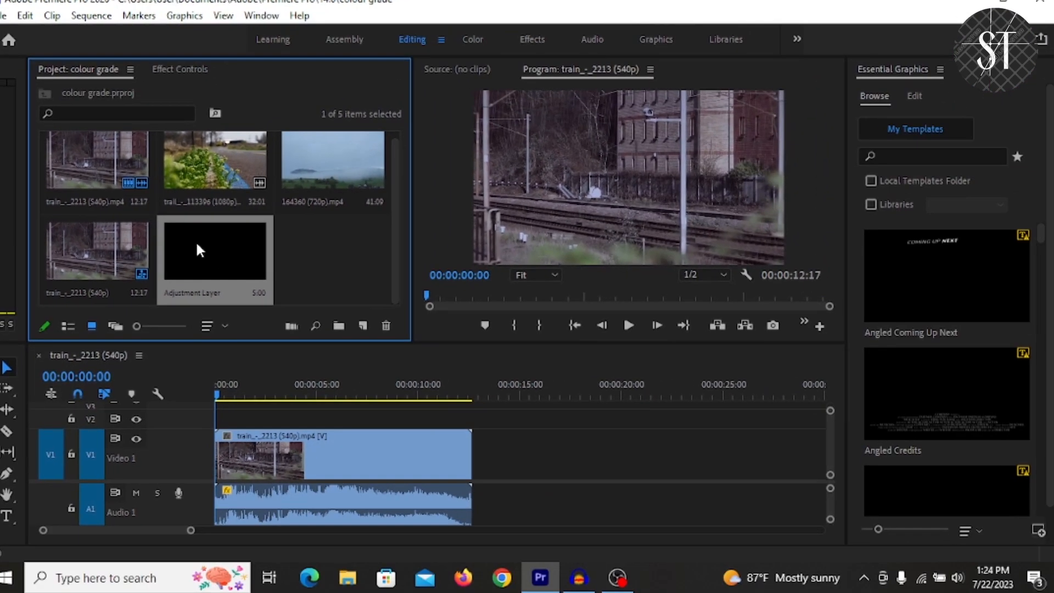
{"action": "left_click_drag", "start_coordinate": [196, 241], "coordinate": [202, 426]}
{"action": "left_click_drag", "start_coordinate": [159, 375], "coordinate": [160, 375]}
{"action": "left_click_drag", "start_coordinate": [318, 367], "coordinate": [463, 371]}
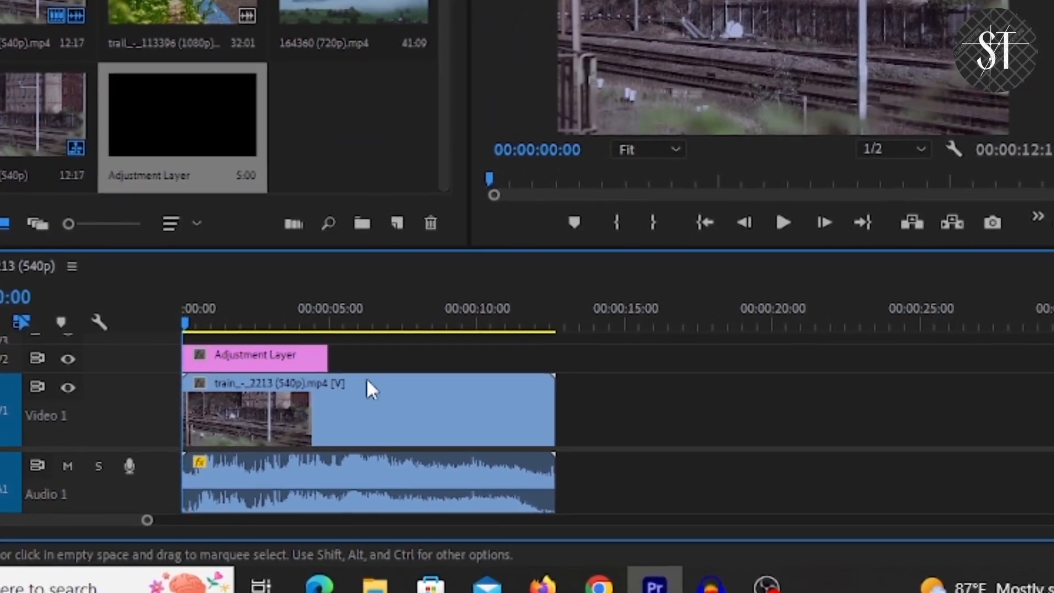
{"action": "left_click_drag", "start_coordinate": [556, 339], "coordinate": [643, 340]}
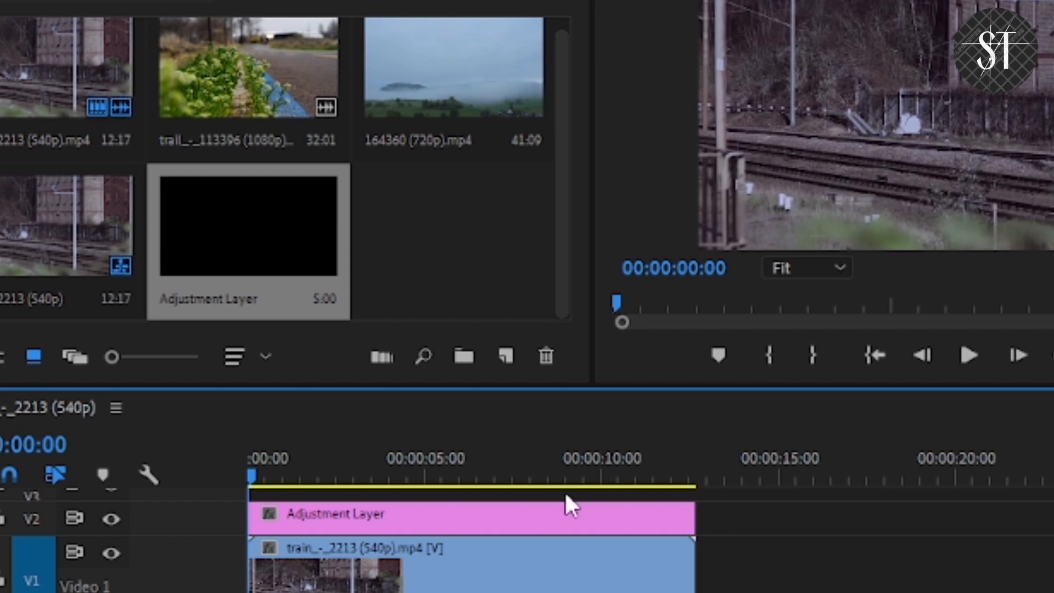
{"action": "left_click_drag", "start_coordinate": [746, 506], "coordinate": [586, 588]}
- Switch to the Color workspace with the adjustment layer selected and display the Lumetri Scopes
{"action": "left_click", "coordinate": [777, 527]}
{"action": "left_click", "coordinate": [555, 519]}
{"action": "left_click", "coordinate": [481, 48]}
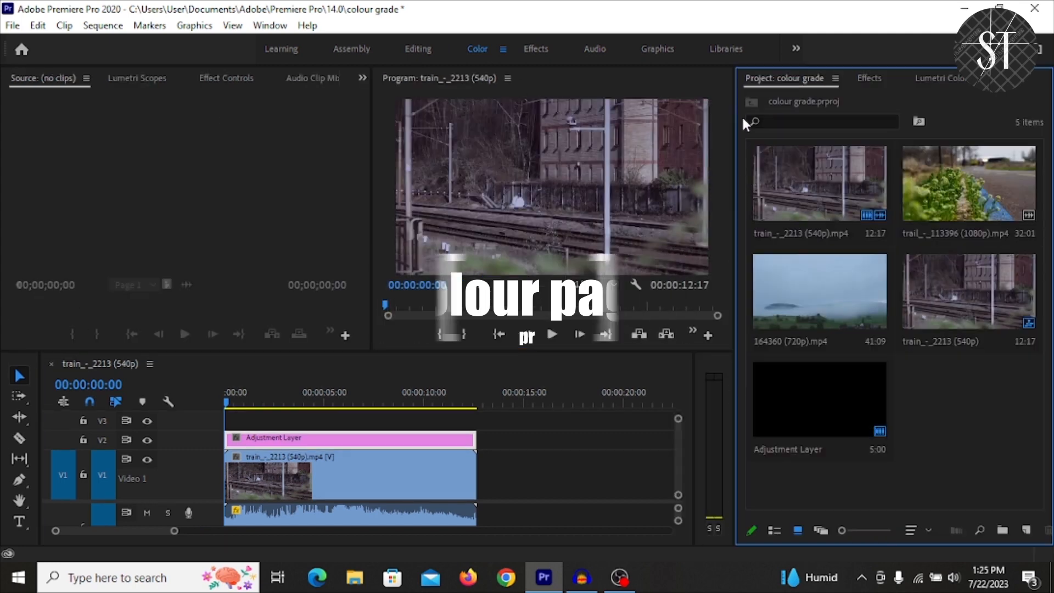
{"action": "left_click_drag", "start_coordinate": [41, 421], "coordinate": [53, 422]}
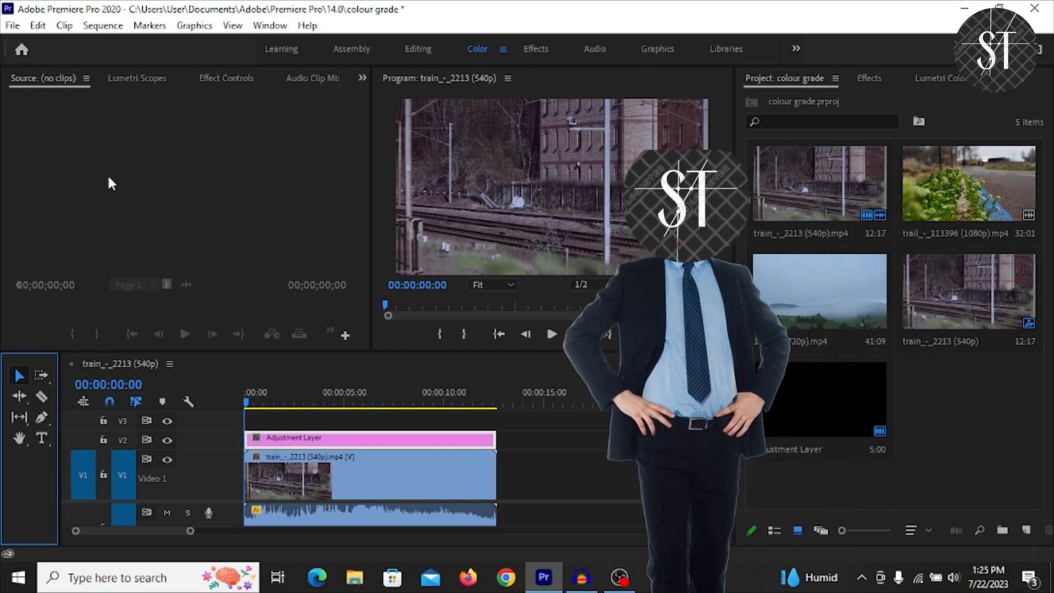
{"action": "left_click", "coordinate": [146, 77]}
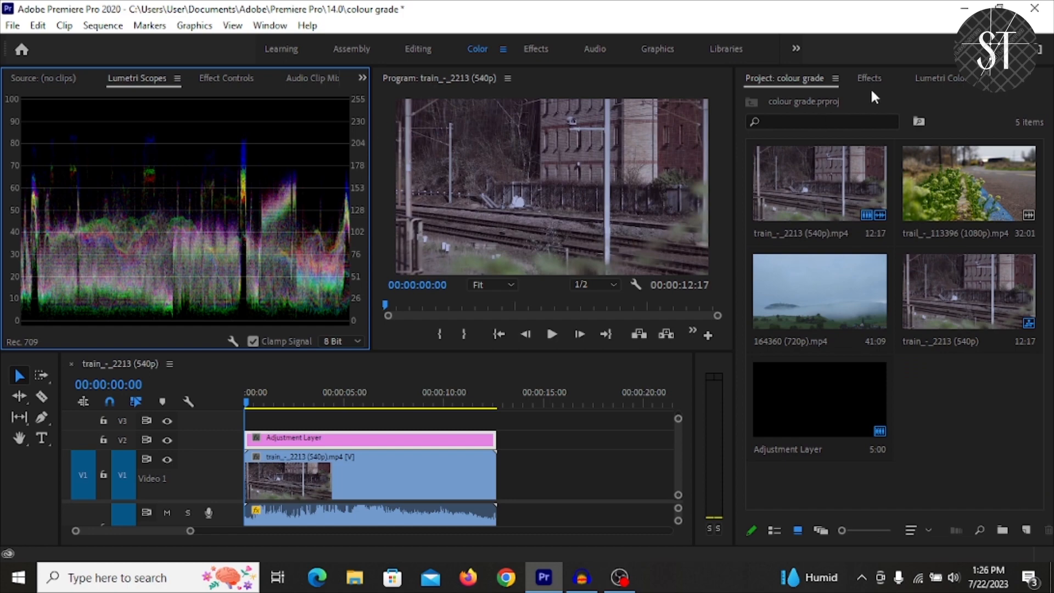
- Make sure Lumetri Color is enabled among the open windows and select the adjustment layer for grading
{"action": "left_click", "coordinate": [270, 25]}
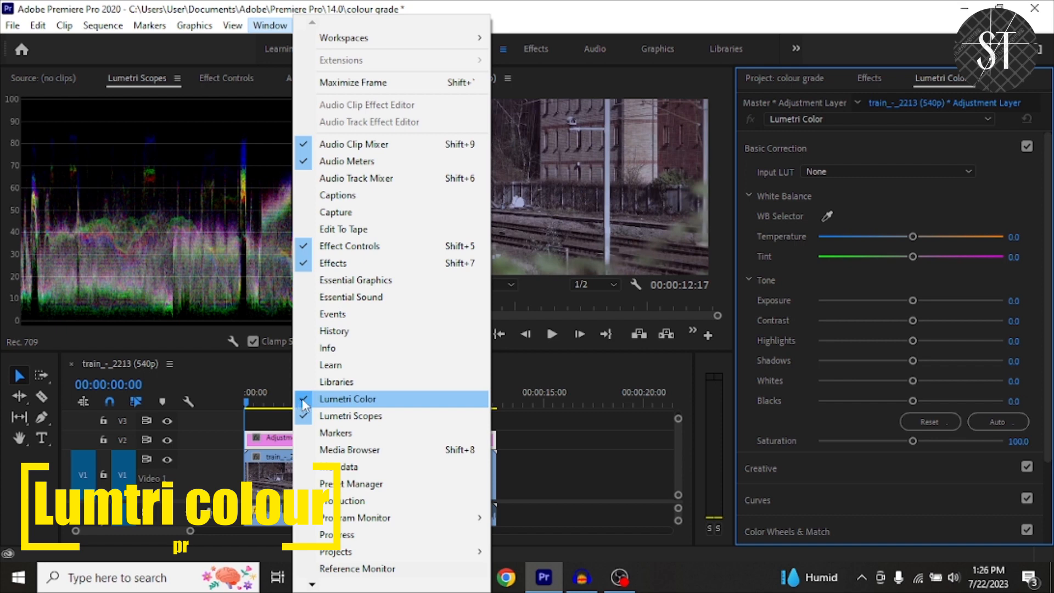
{"action": "left_click", "coordinate": [570, 391]}
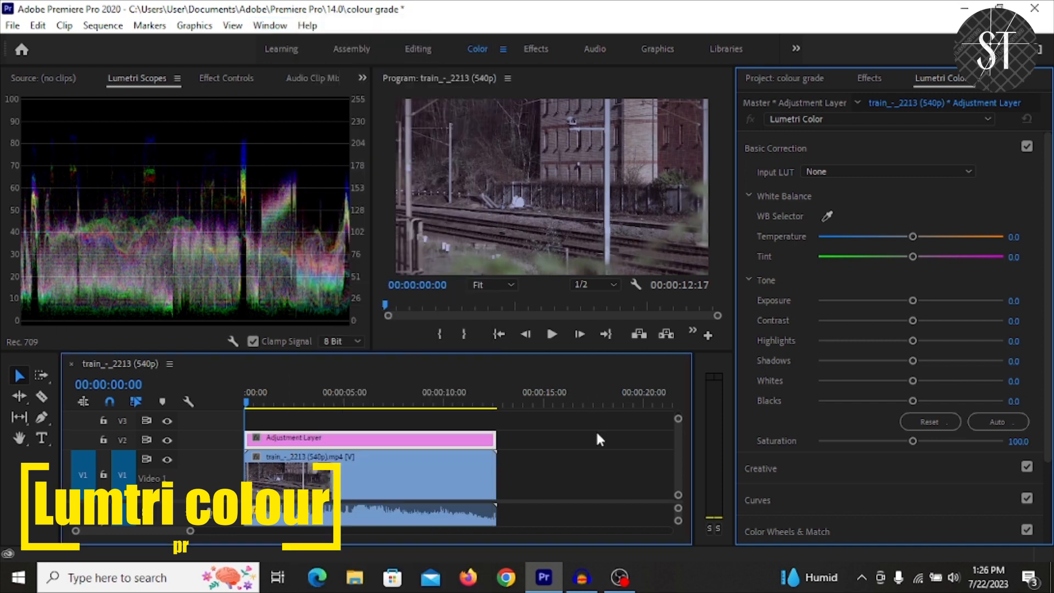
{"action": "left_click", "coordinate": [595, 430]}
{"action": "left_click", "coordinate": [345, 437]}
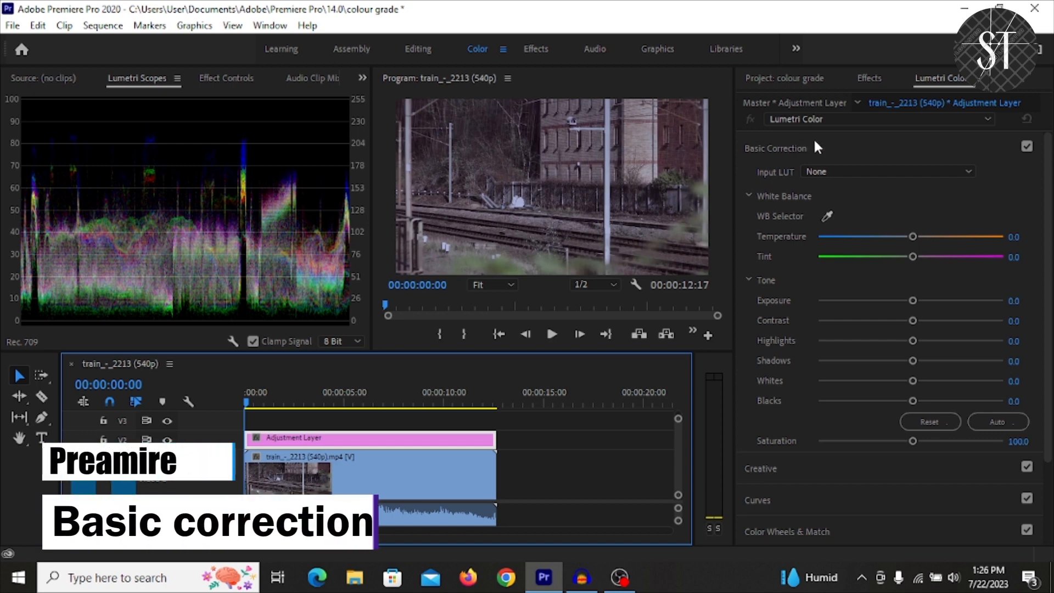
- Examine the train footage in a maximized Program monitor from the start to 00:00:01:07, returning to the beginning and restoring the layout
{"action": "key", "text": "grave"}
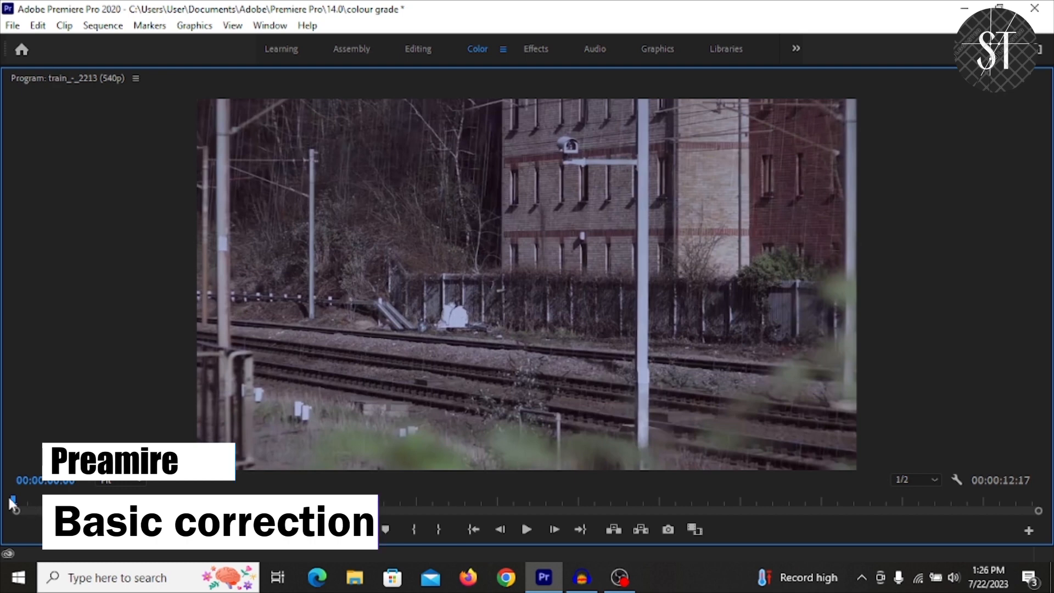
{"action": "left_click_drag", "start_coordinate": [21, 501], "coordinate": [110, 529]}
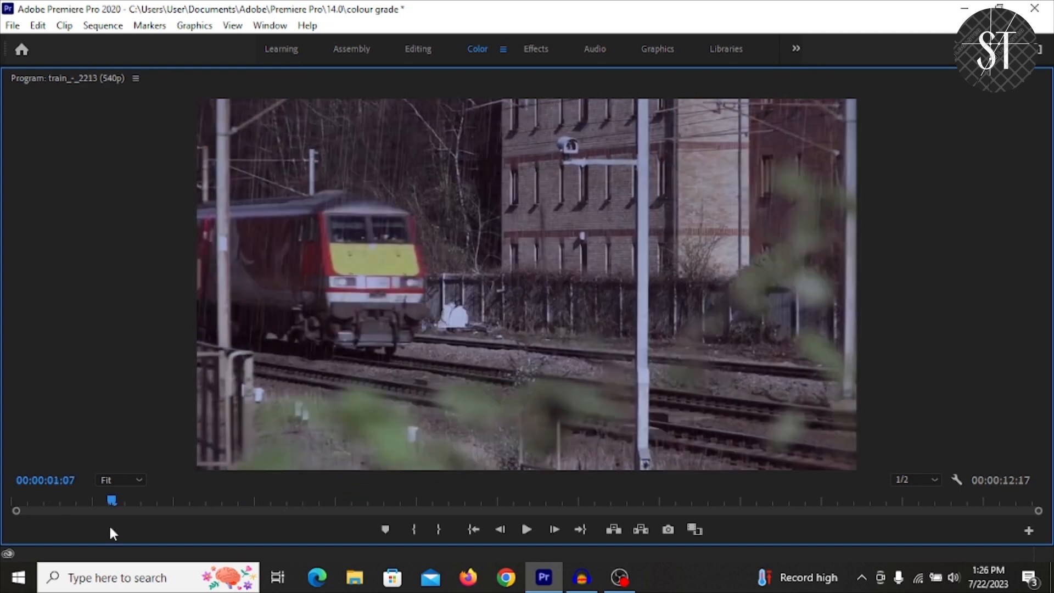
{"action": "key", "text": "Home"}
{"action": "key", "text": "grave"}
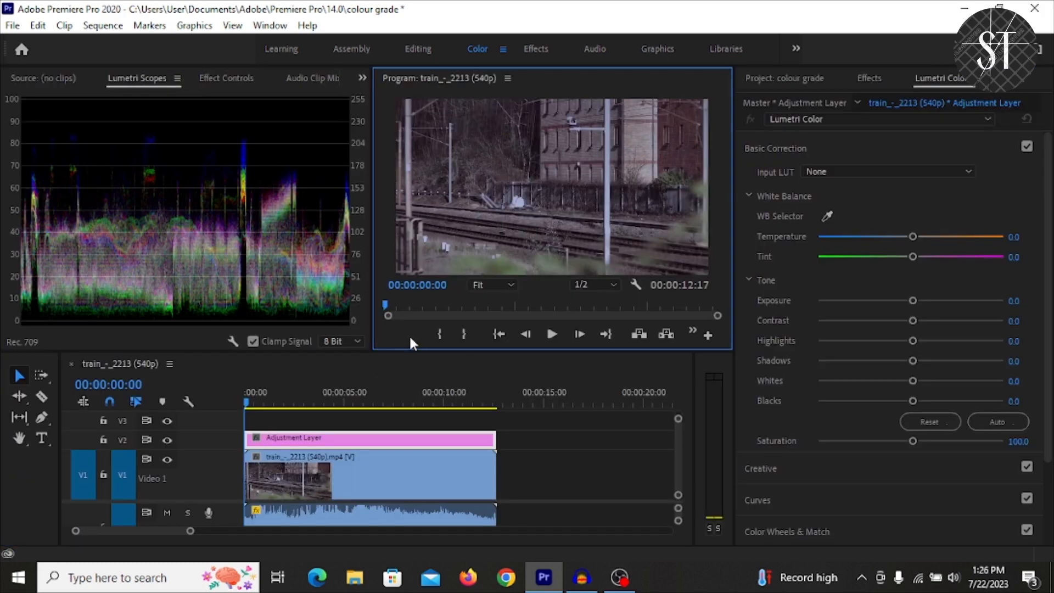
- Set the adjustment layer's temperature to 45.2 and tint to -20.3, and raise its exposure slightly
{"action": "left_click_drag", "start_coordinate": [298, 363], "coordinate": [193, 411]}
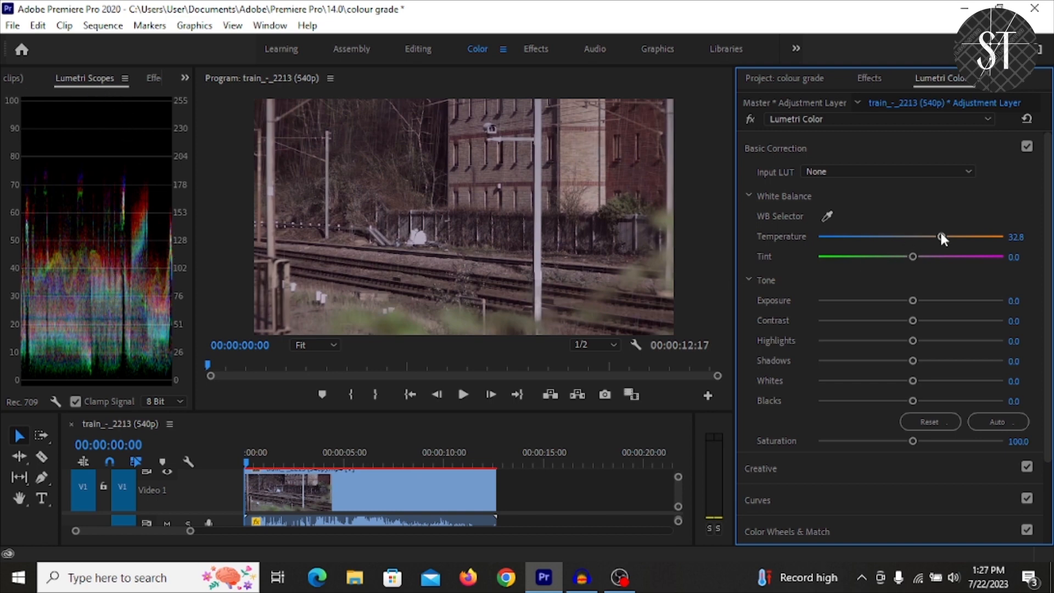
{"action": "left_click_drag", "start_coordinate": [942, 237], "coordinate": [952, 240]}
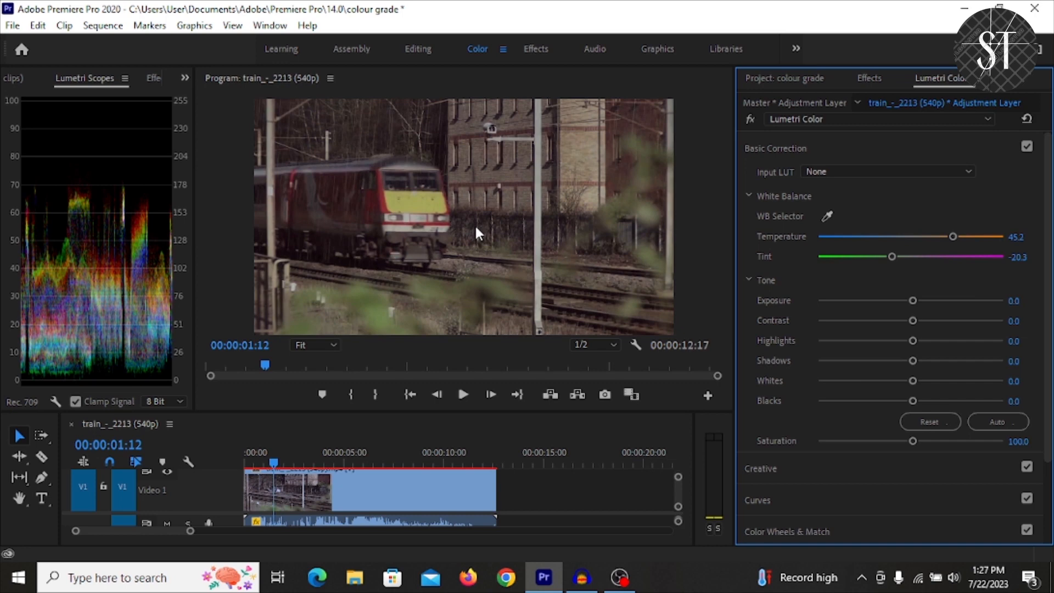
{"action": "mouse_move", "coordinate": [913, 256]}
{"action": "left_mouse_down"}
{"action": "mouse_move", "coordinate": [879, 245]}
{"action": "mouse_move", "coordinate": [902, 244]}
{"action": "left_mouse_up"}
{"action": "scroll", "coordinate": [1036, 264], "scroll_direction": "down", "scroll_amount": 2}
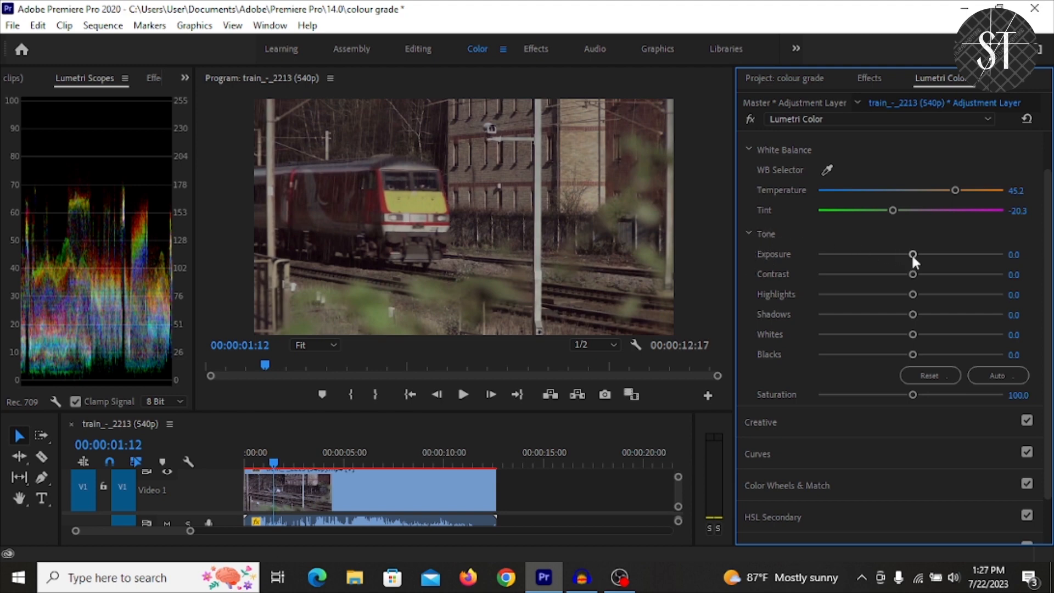
{"action": "left_click_drag", "start_coordinate": [915, 257], "coordinate": [927, 256]}
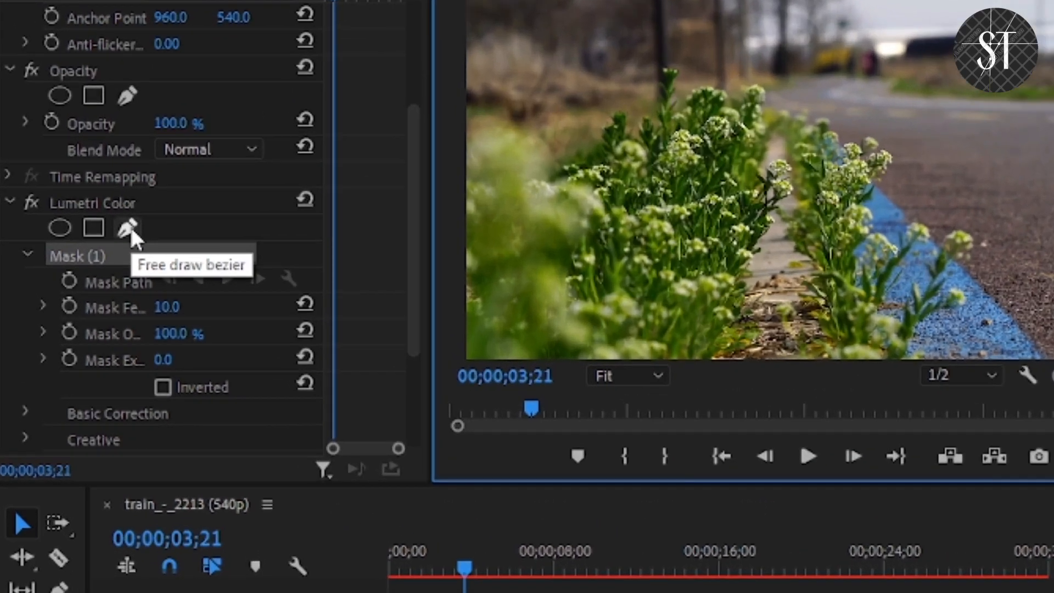
- Delete the extra Mask (2) from the Lumetri Color effect and select Mask (1)
{"action": "left_click", "coordinate": [83, 254]}
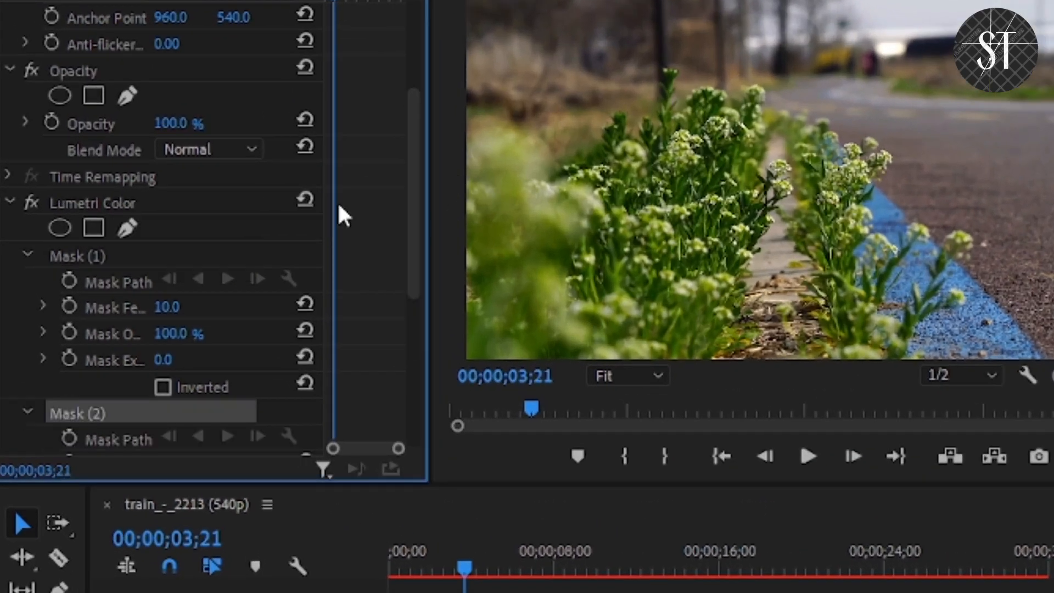
{"action": "key", "text": "Delete"}
{"action": "left_click", "coordinate": [89, 257]}
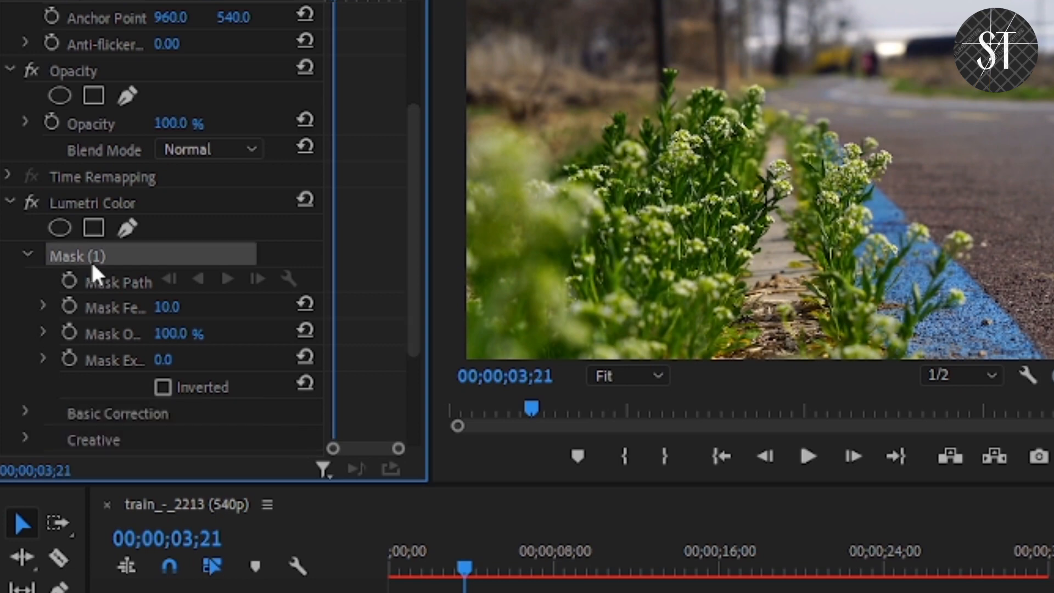
- Draw a closed freeform mask around the green plants for Mask (1) of the Lumetri Color effect
{"action": "left_click", "coordinate": [459, 102]}
{"action": "left_click", "coordinate": [502, 117]}
{"action": "left_click", "coordinate": [532, 130]}
{"action": "left_click", "coordinate": [584, 116]}
{"action": "left_click", "coordinate": [644, 70]}
{"action": "left_click", "coordinate": [721, 64]}
{"action": "left_click", "coordinate": [799, 91]}
{"action": "left_click", "coordinate": [889, 133]}
{"action": "left_click", "coordinate": [931, 190]}
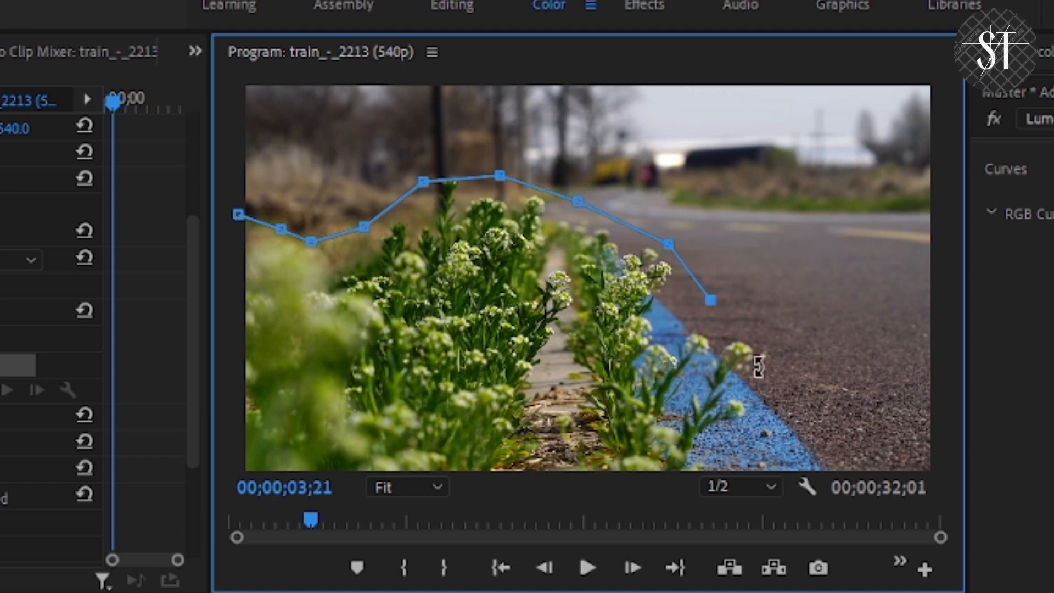
{"action": "left_click", "coordinate": [756, 346]}
{"action": "left_click", "coordinate": [758, 415]}
{"action": "left_click", "coordinate": [744, 463]}
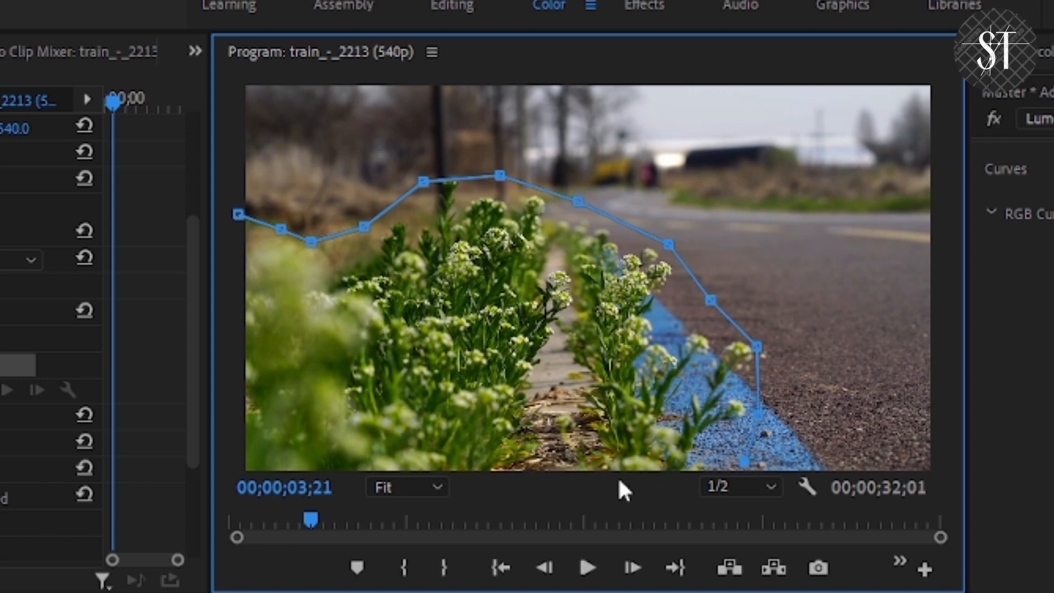
{"action": "left_click", "coordinate": [241, 468]}
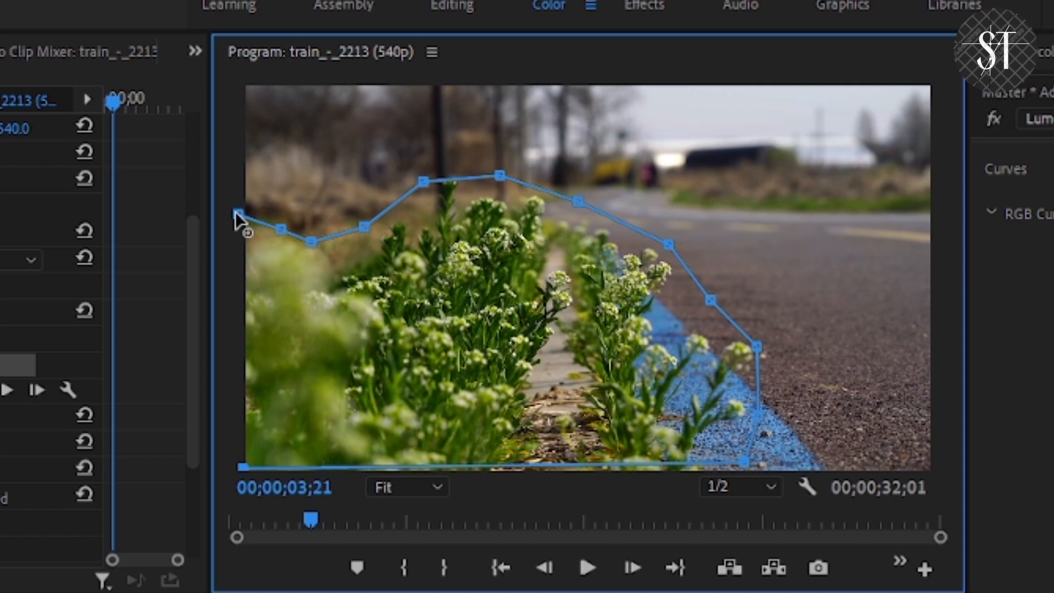
{"action": "left_click", "coordinate": [235, 212]}
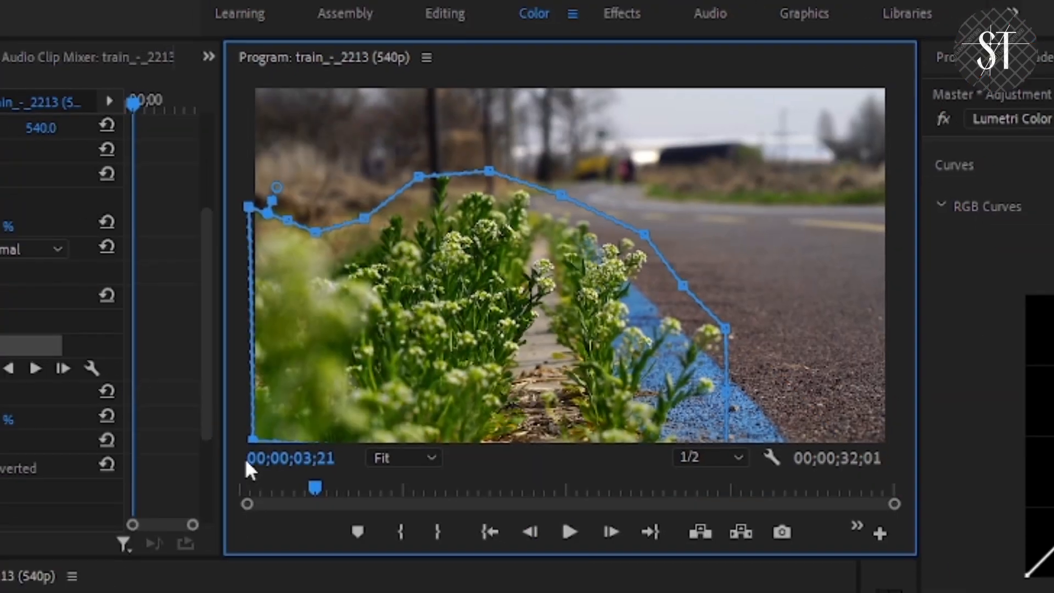
- Shape Mask (1)'s Luma vs Sat curve with a steep rise just past the existing dark-tone point, boosting saturation in the brighter tones
{"action": "scroll", "coordinate": [1007, 248], "scroll_direction": "down", "scroll_amount": 10}
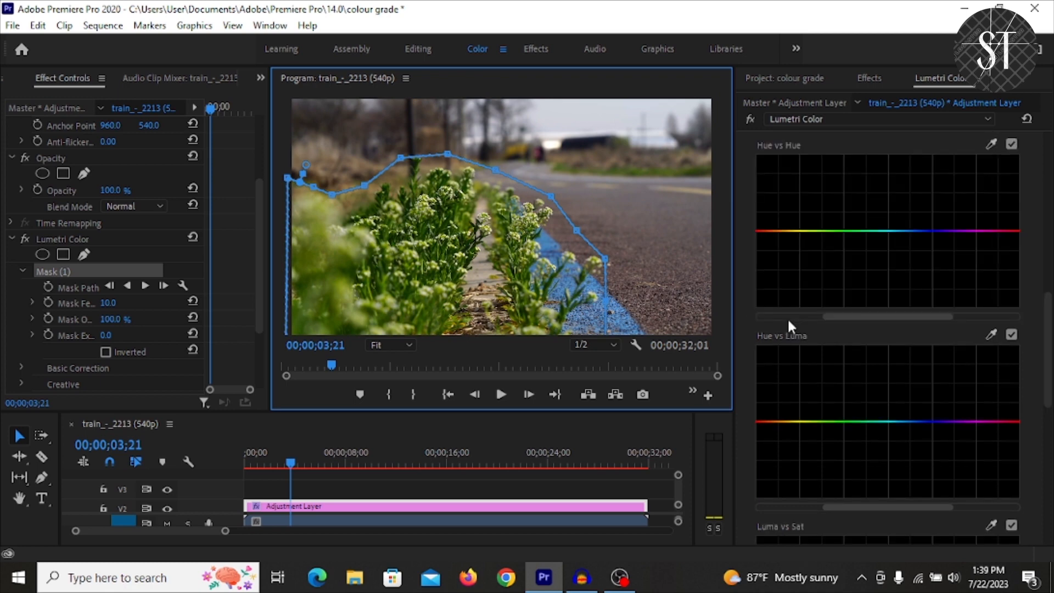
{"action": "scroll", "coordinate": [926, 439], "scroll_direction": "down", "scroll_amount": 4}
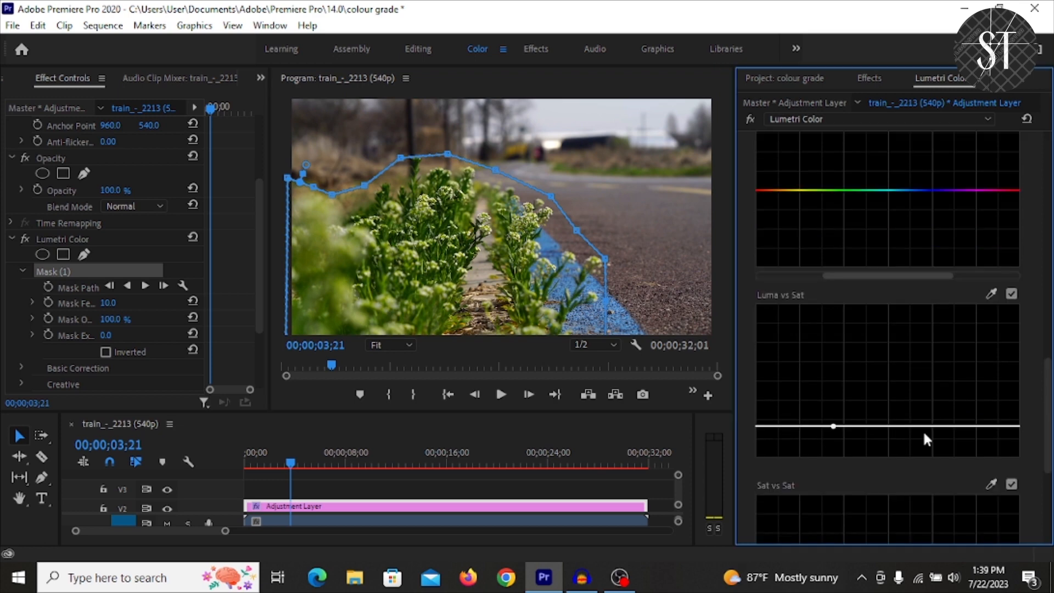
{"action": "left_click_drag", "start_coordinate": [924, 434], "coordinate": [923, 346]}
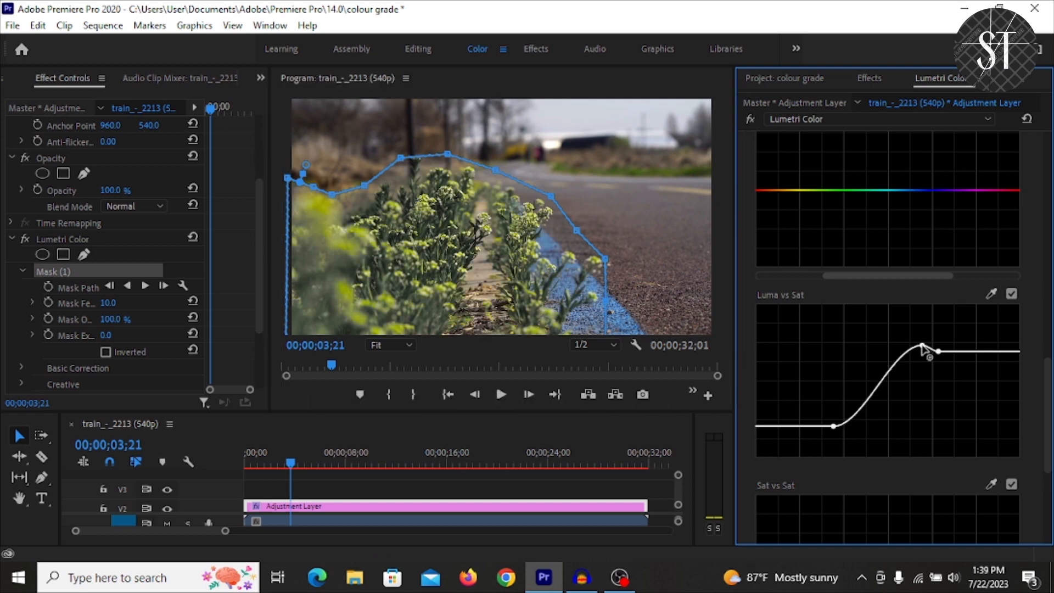
{"action": "left_click_drag", "start_coordinate": [922, 345], "coordinate": [852, 337]}
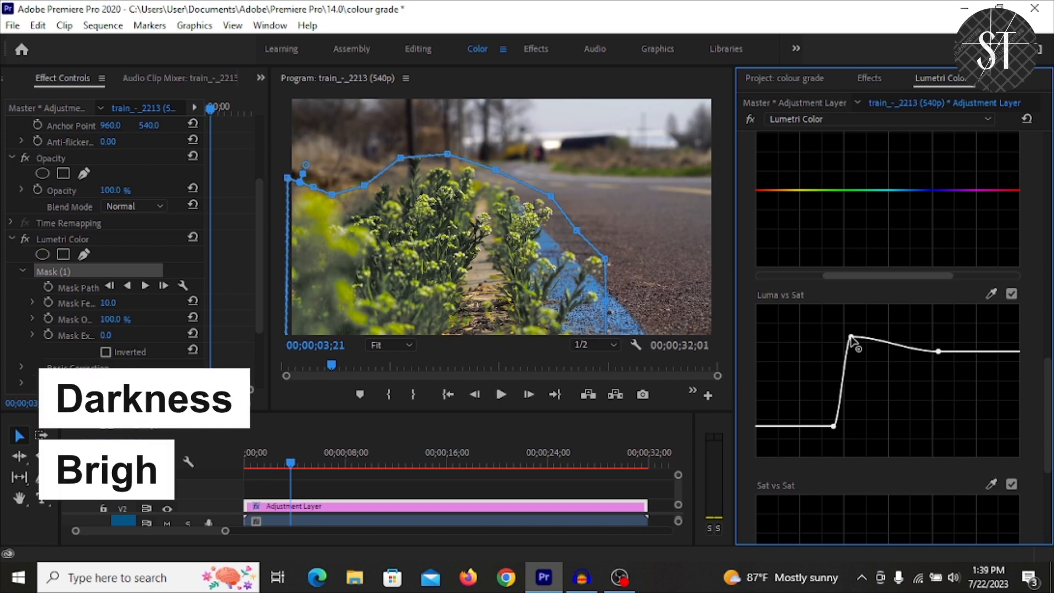
- Lower the middle of the white RGB curve slightly to darken the midtones of the masked plants
{"action": "scroll", "coordinate": [879, 330], "scroll_direction": "down", "scroll_amount": 3}
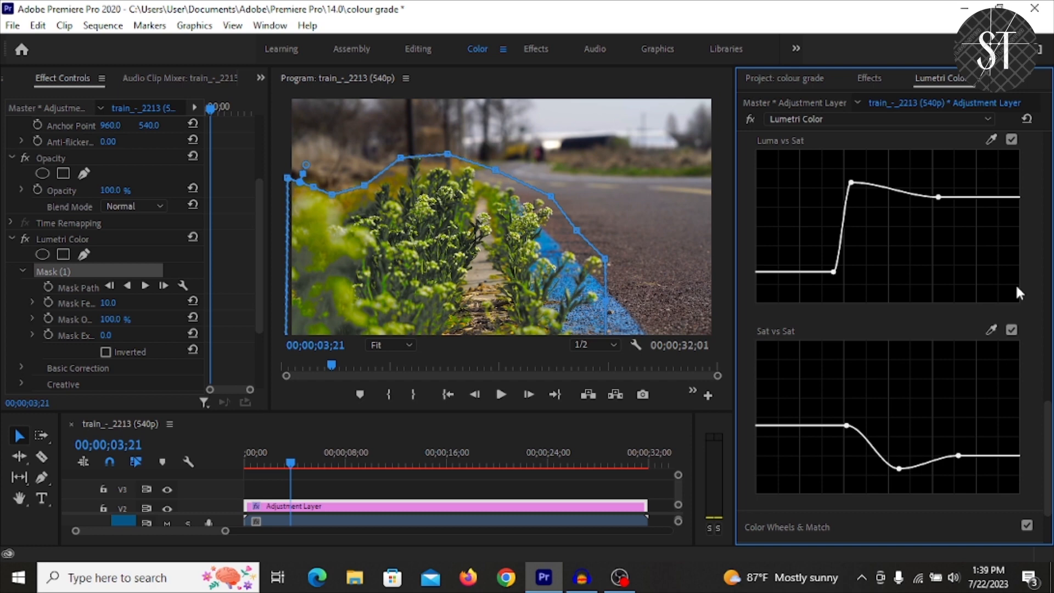
{"action": "left_click_drag", "start_coordinate": [1048, 456], "coordinate": [1049, 206]}
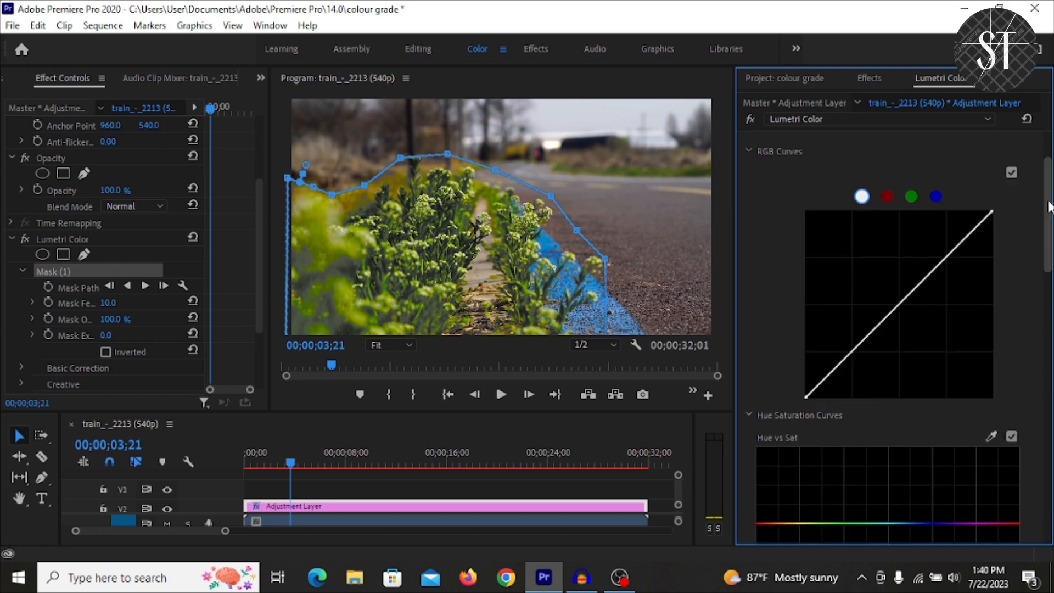
{"action": "left_click_drag", "start_coordinate": [911, 291], "coordinate": [916, 326]}
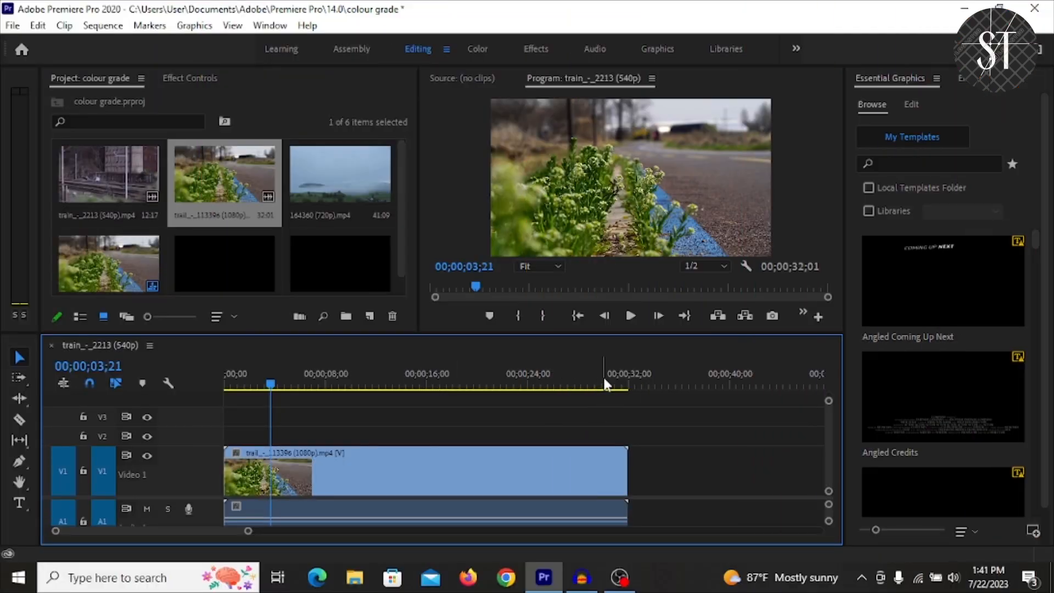
- Move the playhead to 00:00:29:26, near the end of the trail clip in the timeline
{"action": "left_click", "coordinate": [603, 373]}
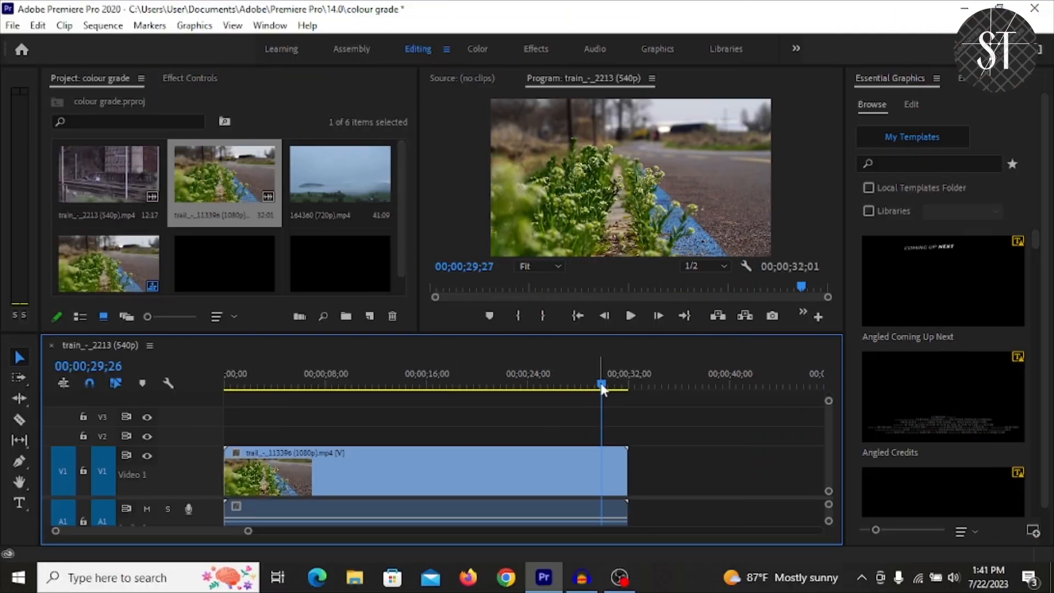